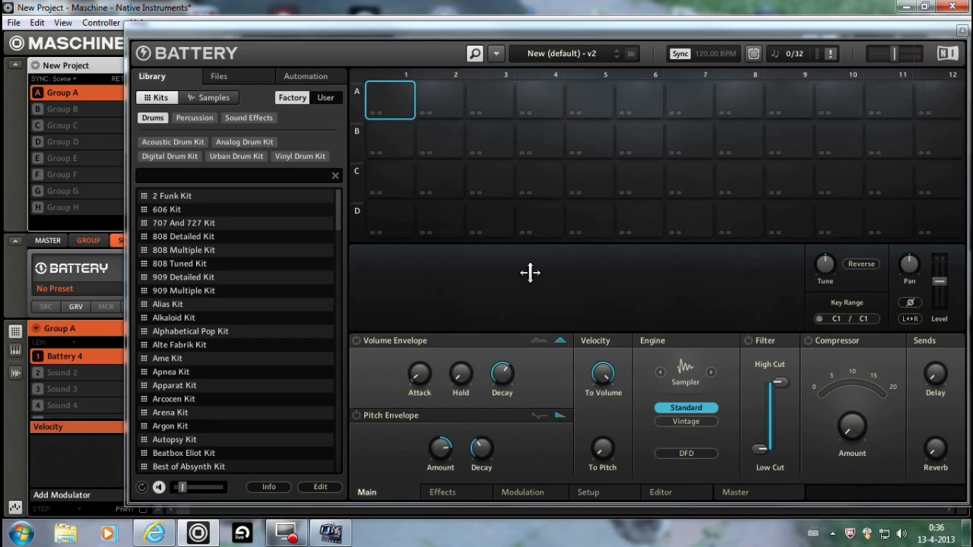
Step: In the disk browser, open Documents > Battery 3 Library and select the 01 - Acoustic Kits folder
click(219, 77)
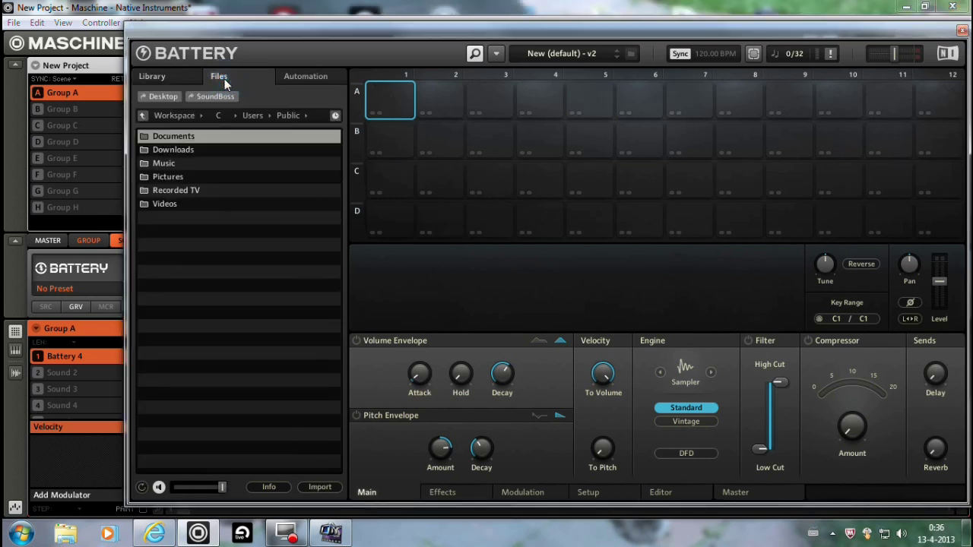
double_click(196, 136)
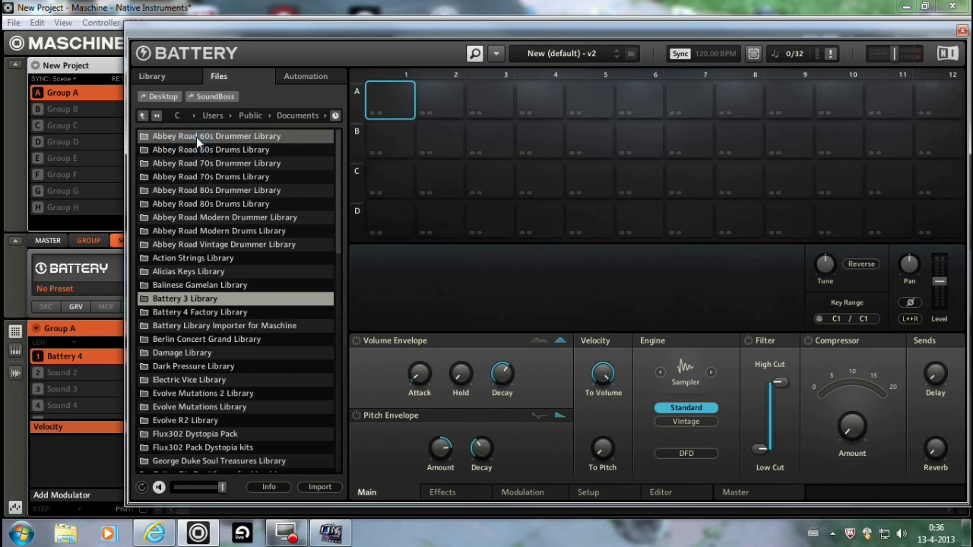
click(182, 298)
double_click(182, 298)
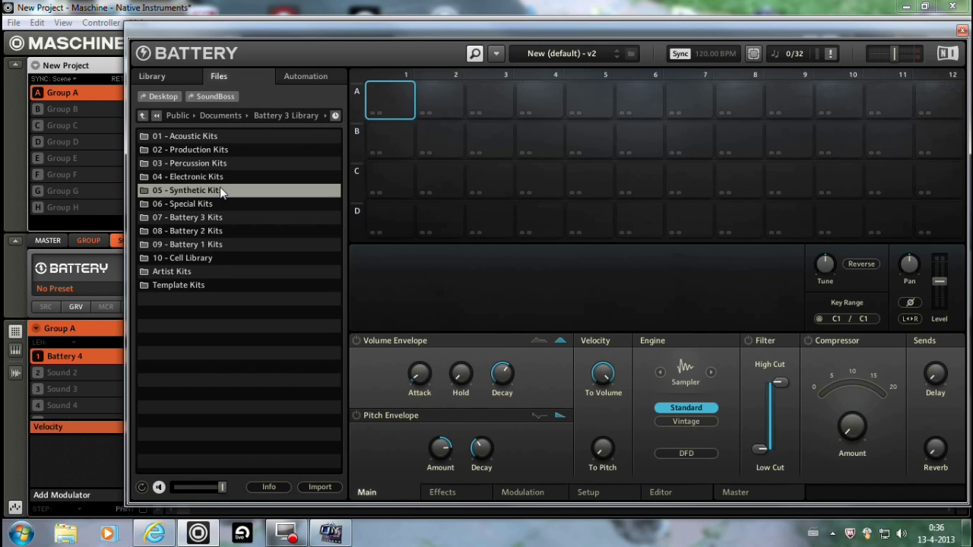
click(224, 140)
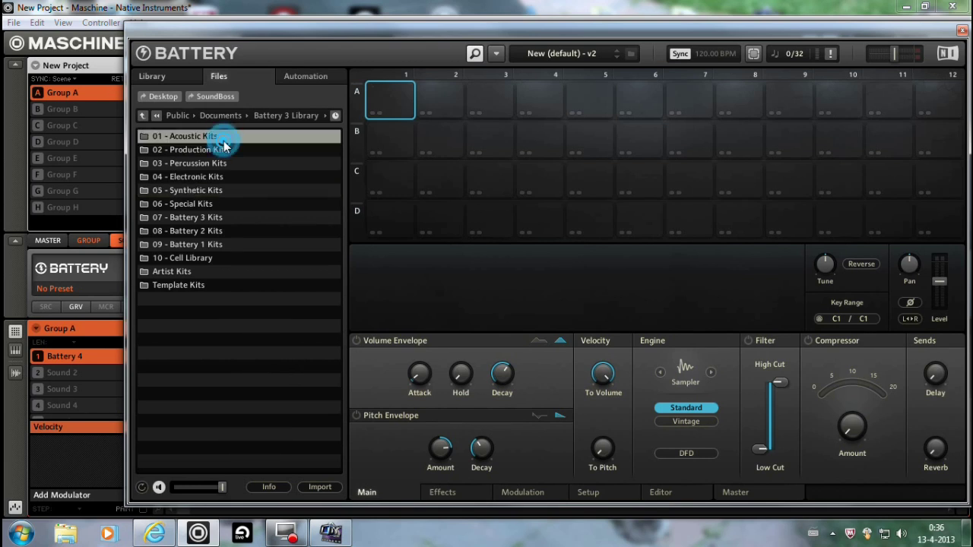
Step: Load Heavy Rock Kit Add-On.kt3 from 01 - Acoustic Kits and audition the HiHat Edge and HiHat Foot Open pads
double_click(224, 141)
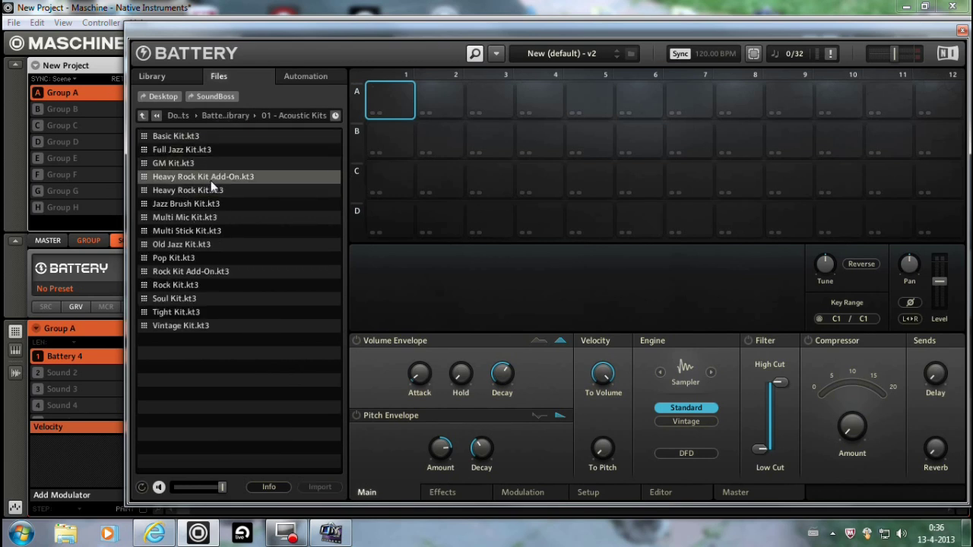
double_click(218, 179)
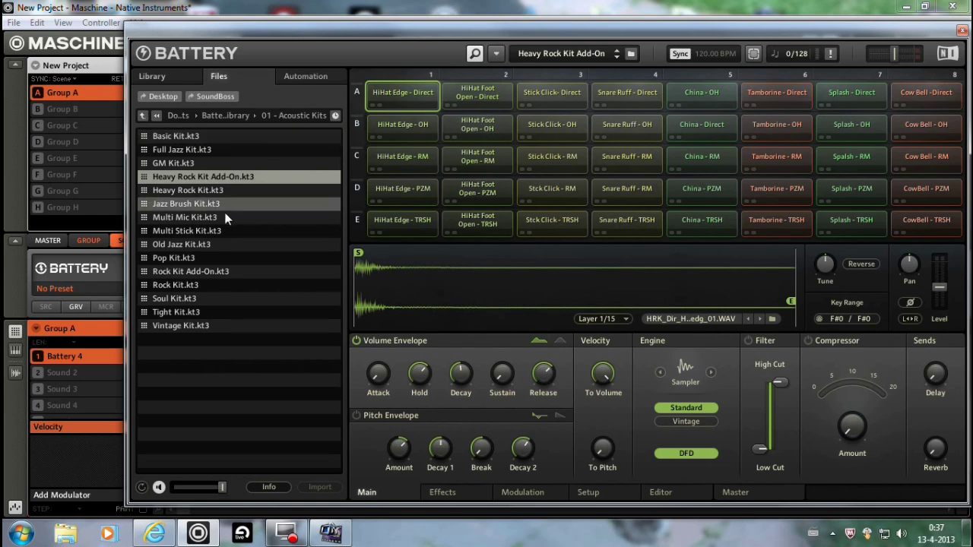
click(395, 156)
click(451, 158)
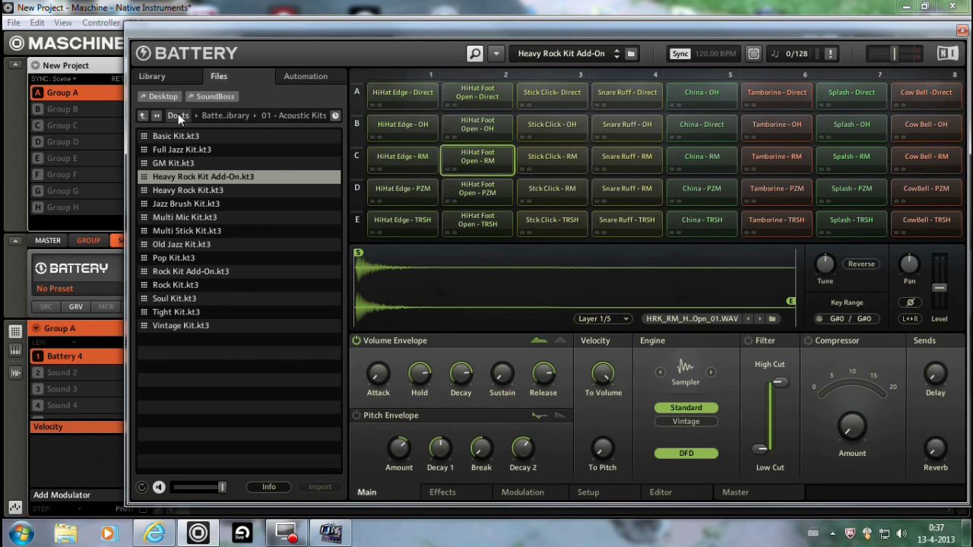
click(144, 116)
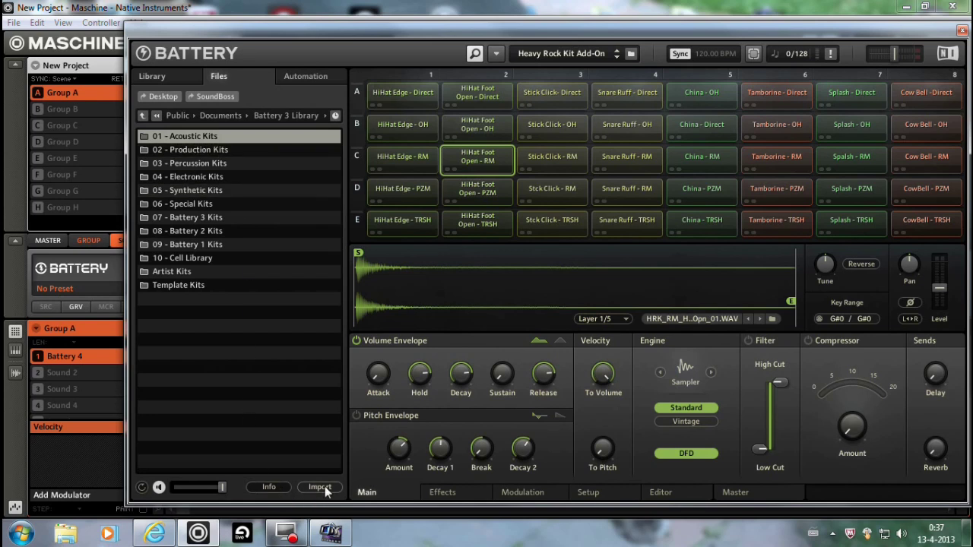
double_click(180, 138)
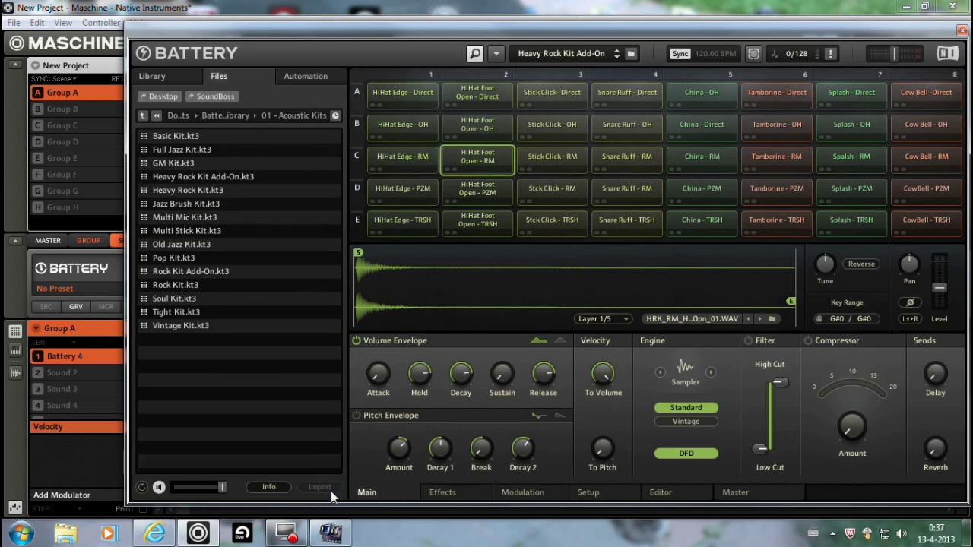
click(143, 118)
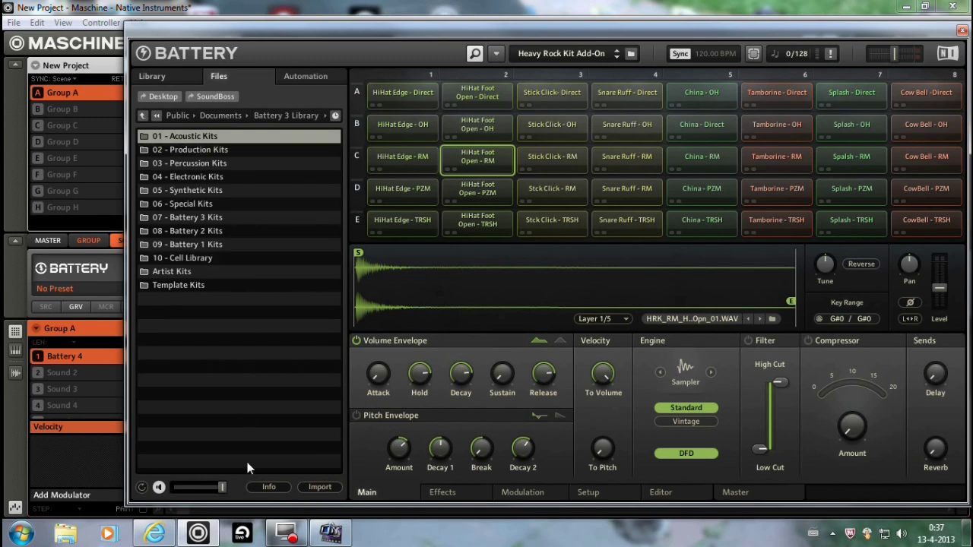
click(313, 490)
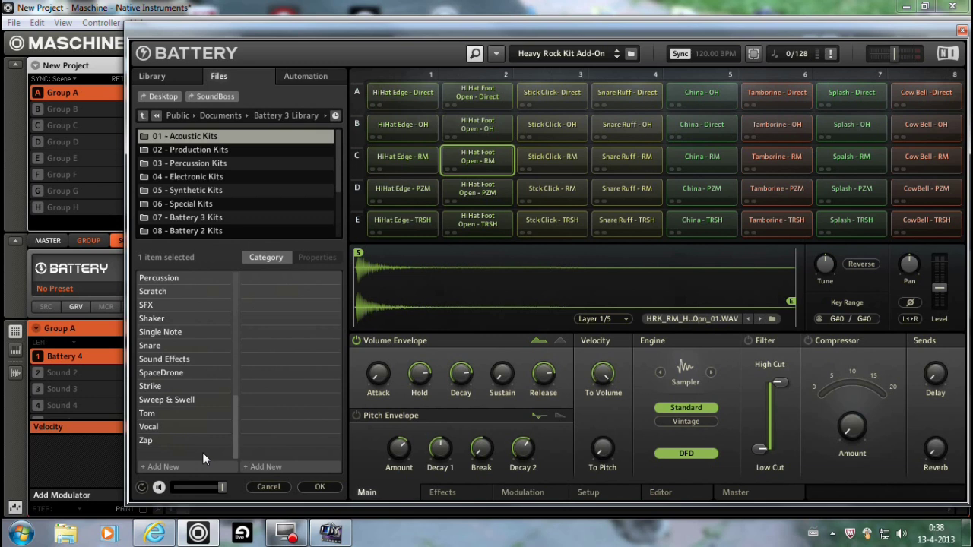
click(199, 461)
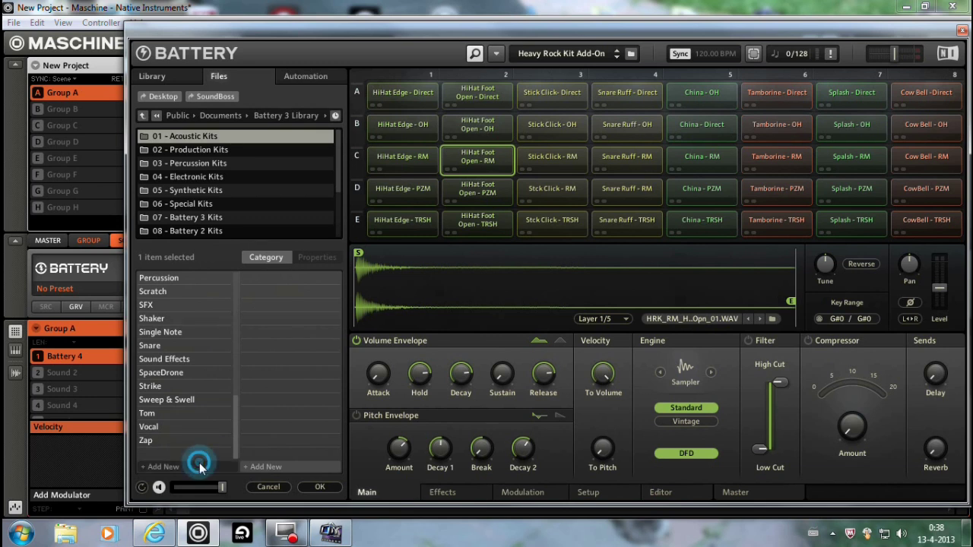
click(271, 430)
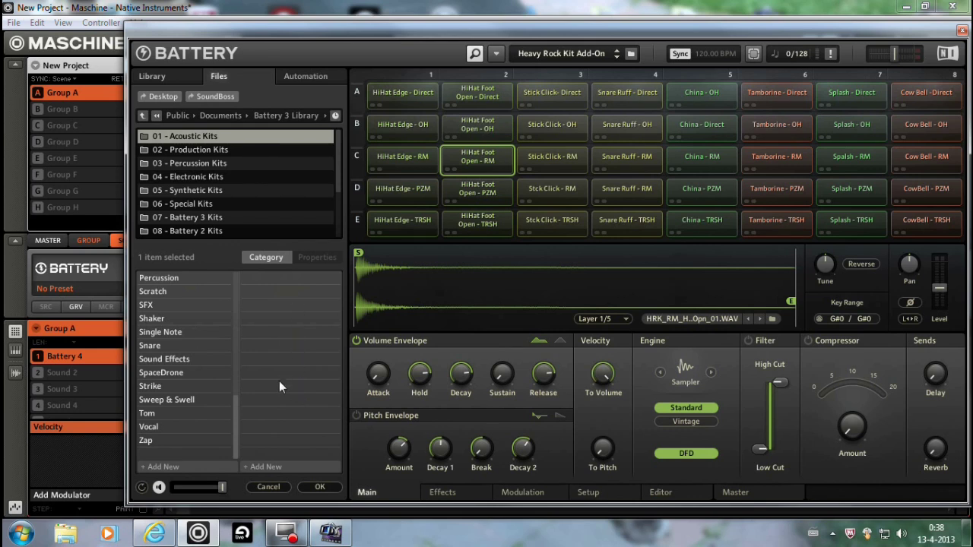
click(274, 489)
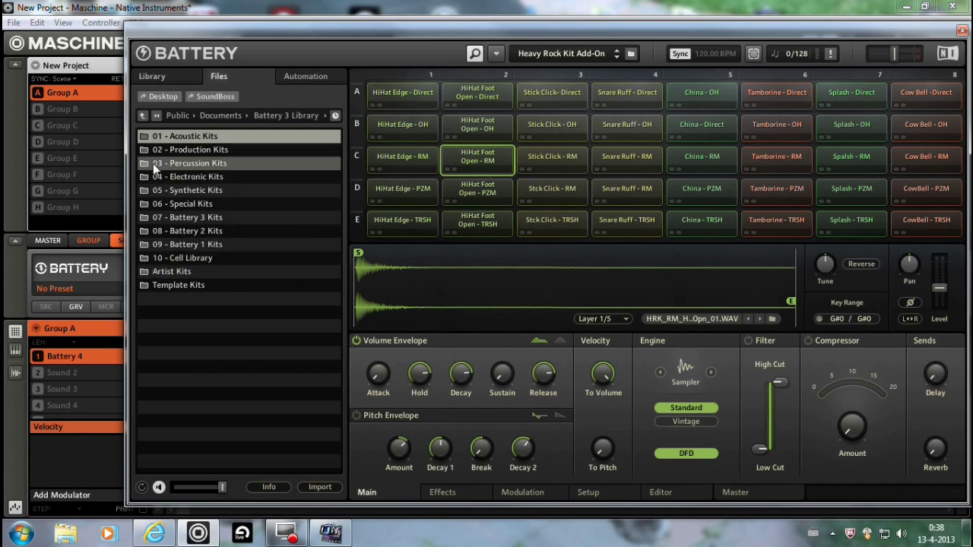
Step: Go back up to Documents and start importing the Battery 3 Library folder
click(144, 118)
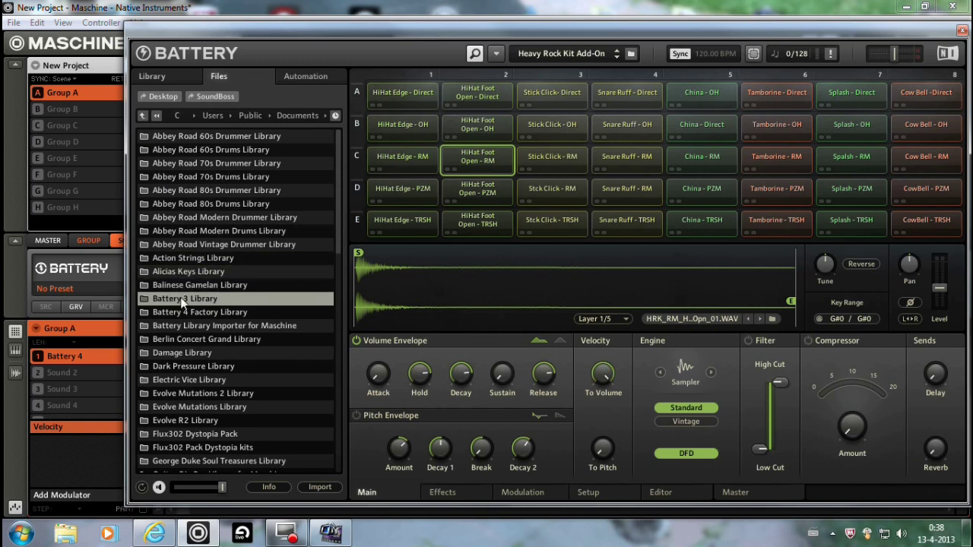
click(320, 487)
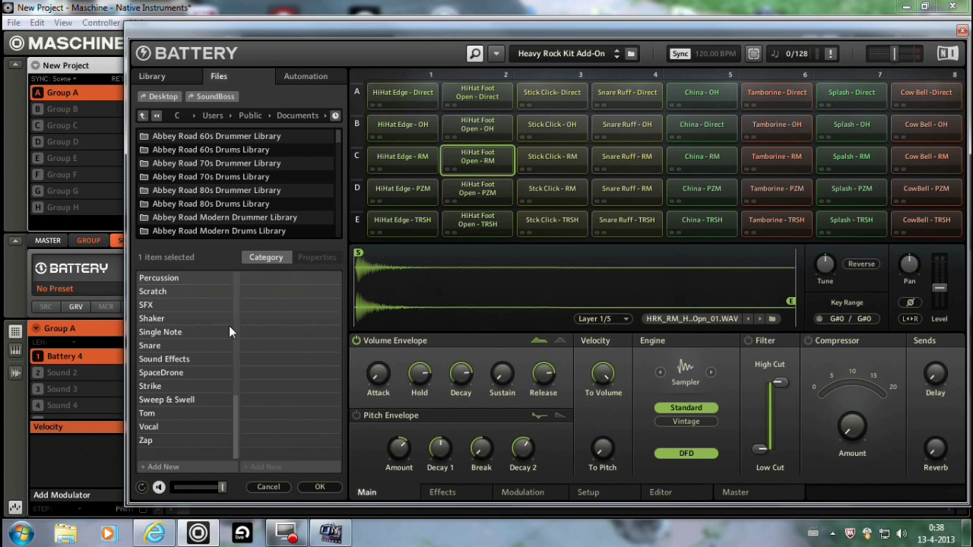
Step: Switch the Library browser to user content, listing samples instead of kits
click(168, 83)
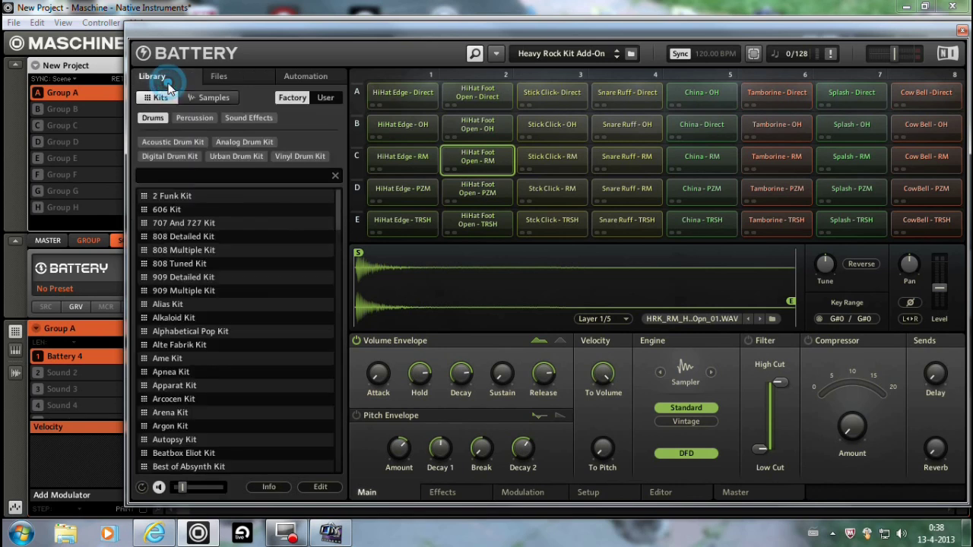
click(325, 98)
click(225, 97)
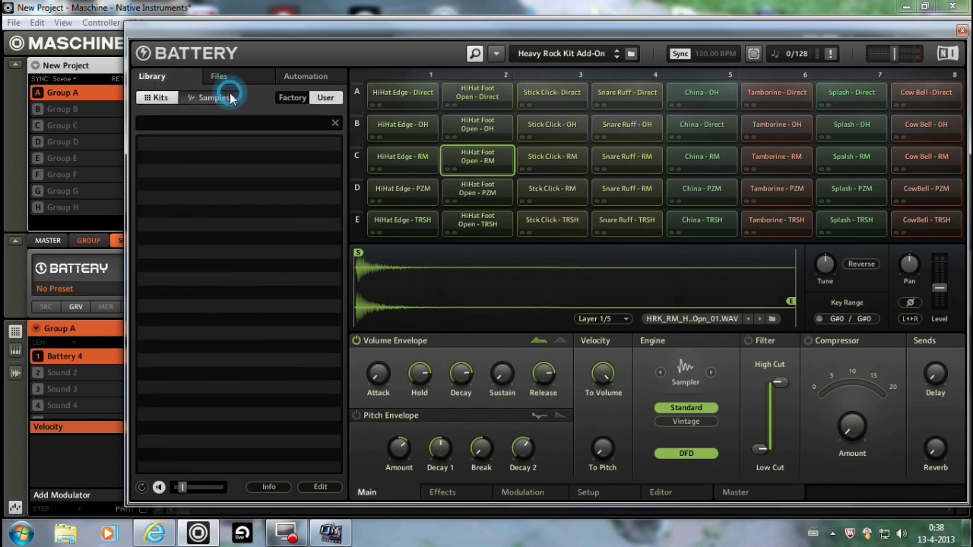
Step: Filter samples by the battery 3 tag, then scroll down and pick HRK_TRSH_snr_pRoll_10
click(174, 118)
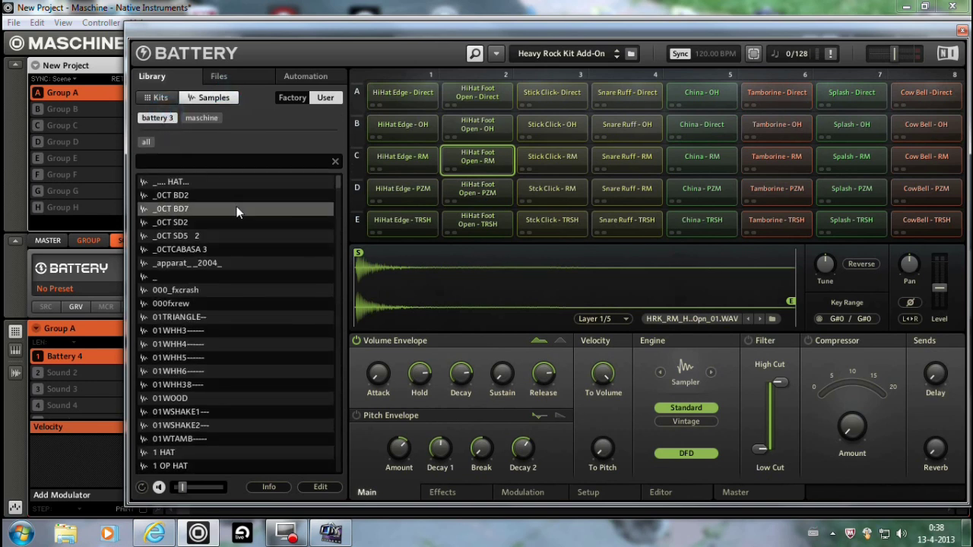
scroll(236, 206, down, 2)
scroll(237, 206, up, 1)
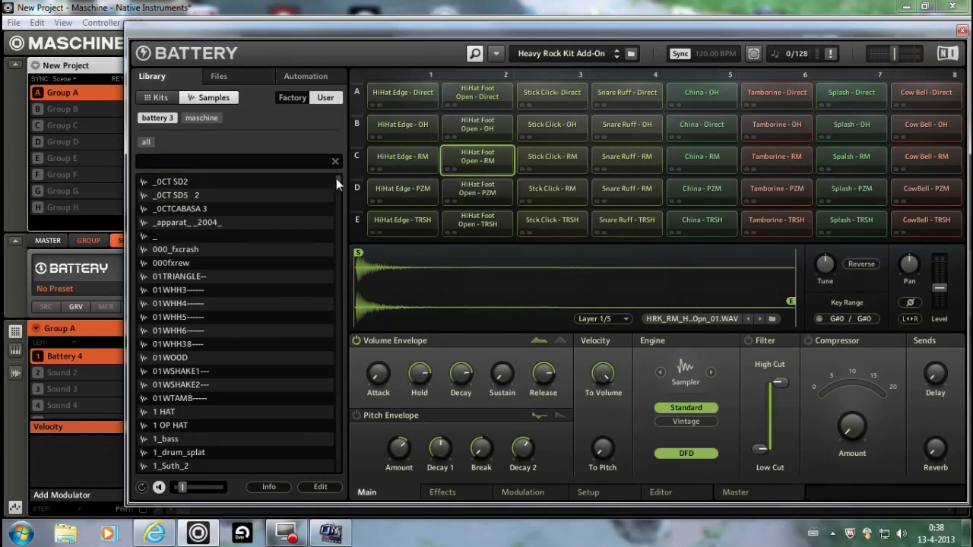
drag(340, 185, 340, 331)
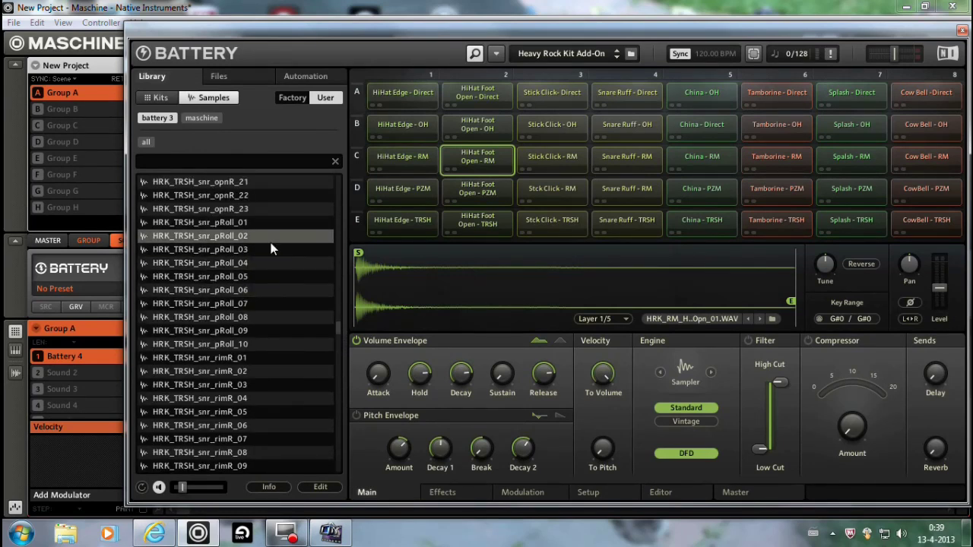
drag(270, 238, 248, 343)
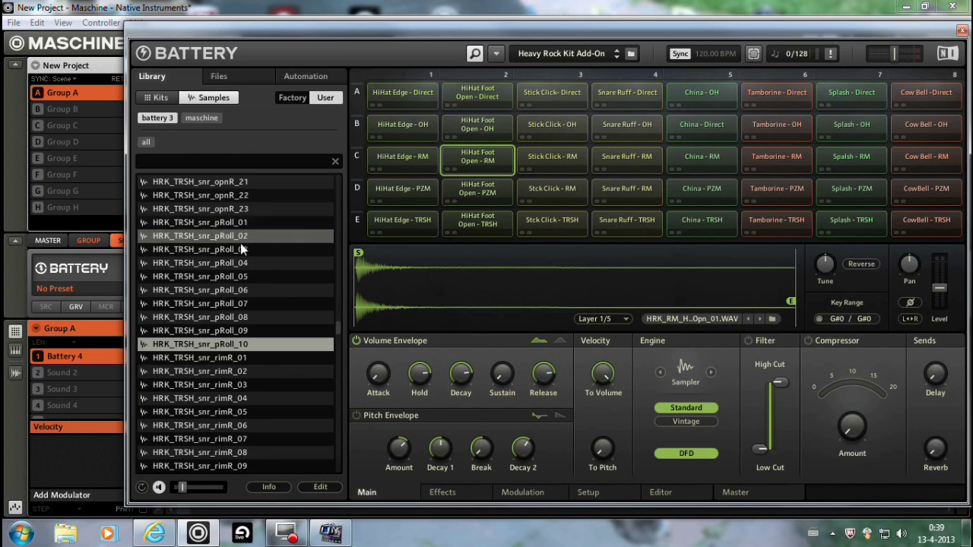
right_click(237, 346)
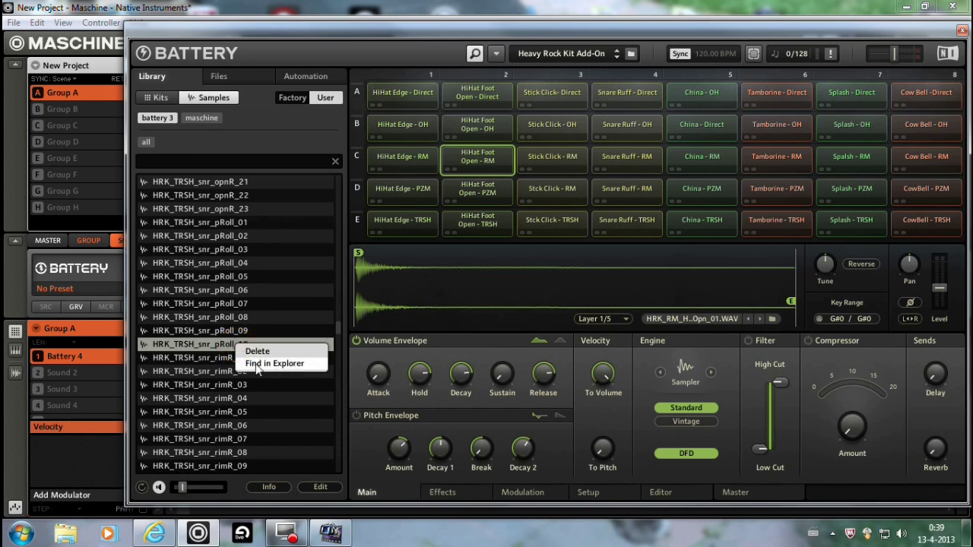
click(257, 364)
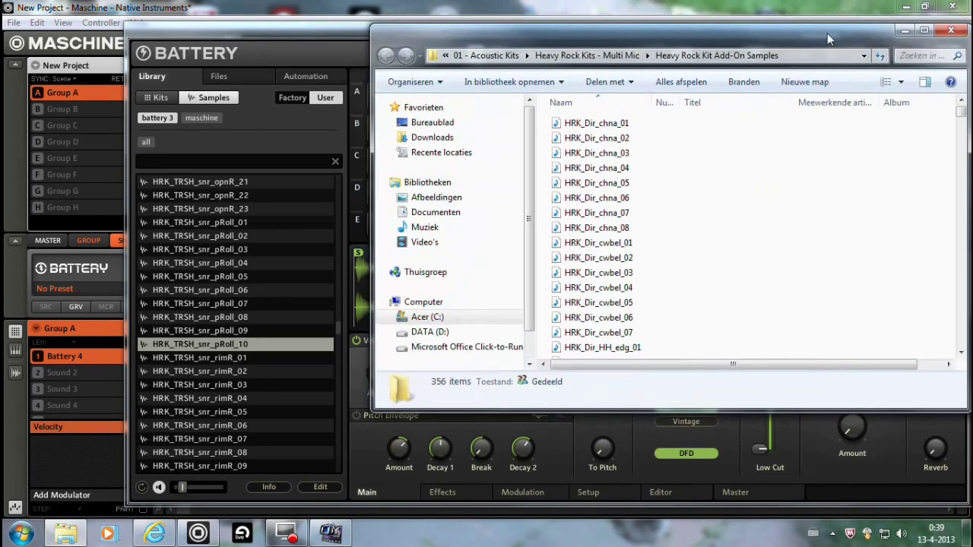
drag(827, 33, 746, 38)
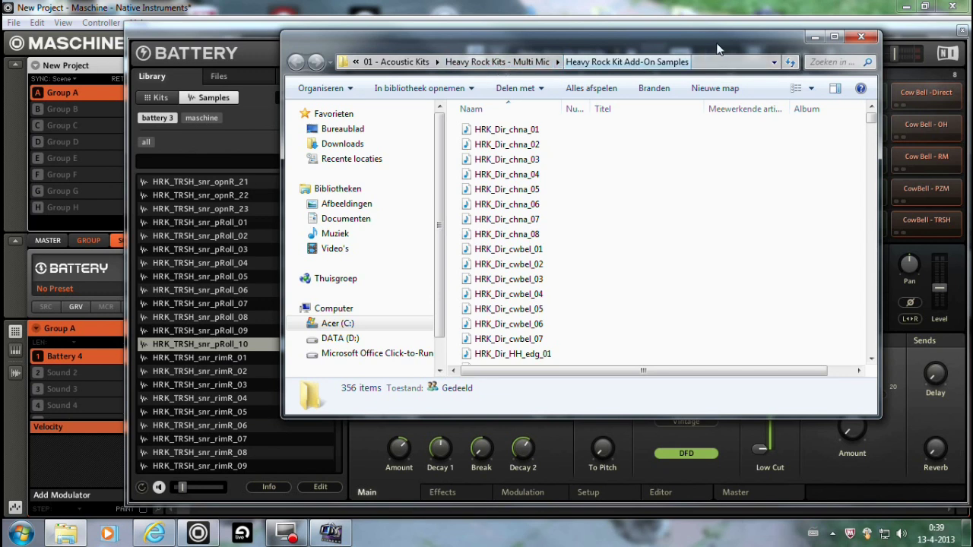
click(862, 38)
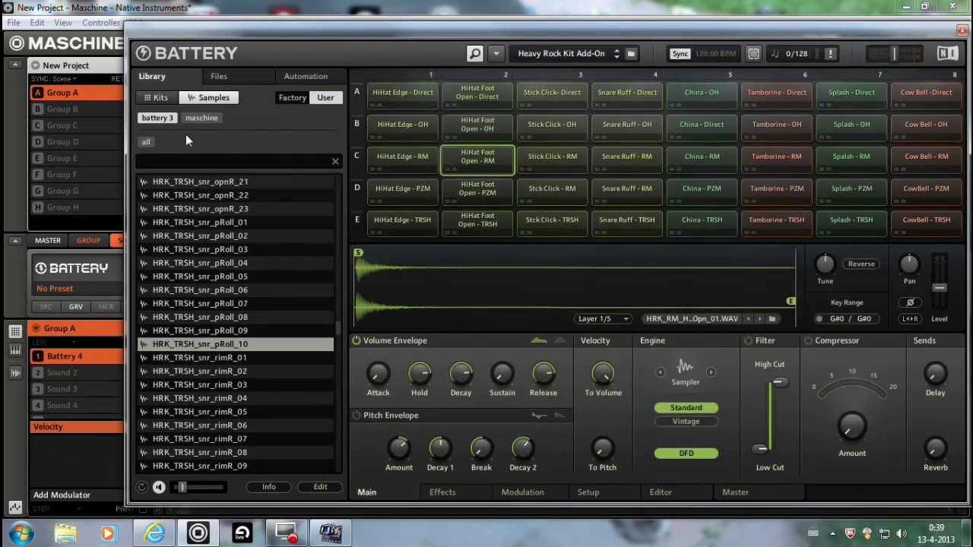
drag(338, 325, 350, 244)
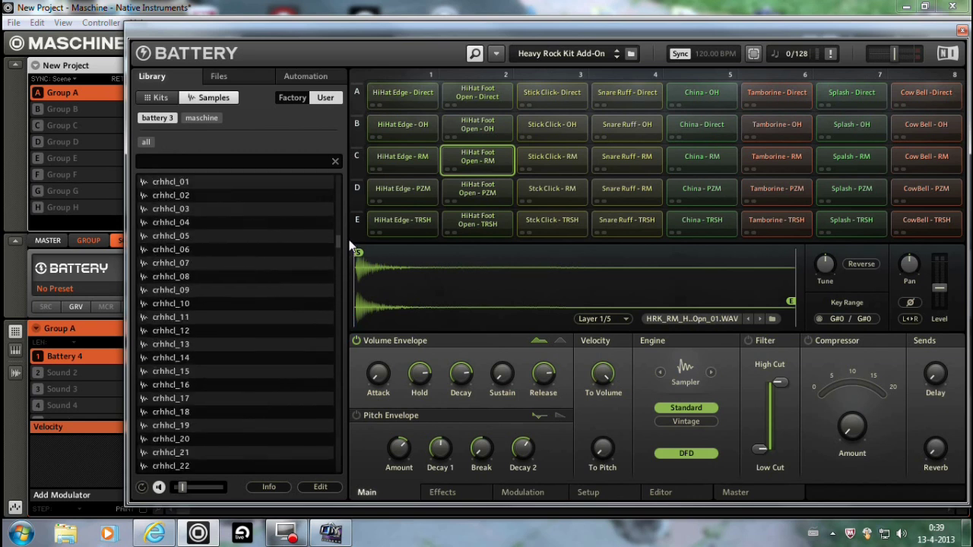
right_click(240, 196)
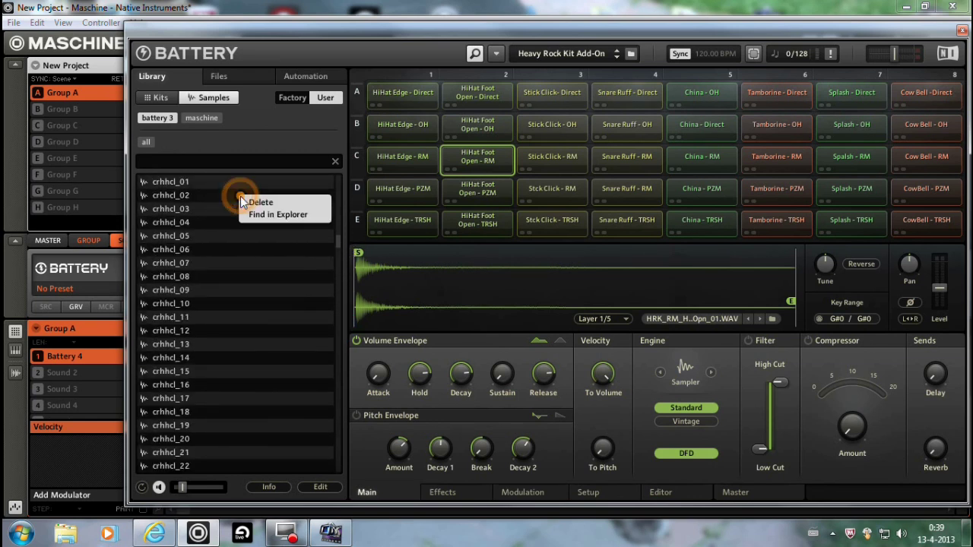
click(295, 216)
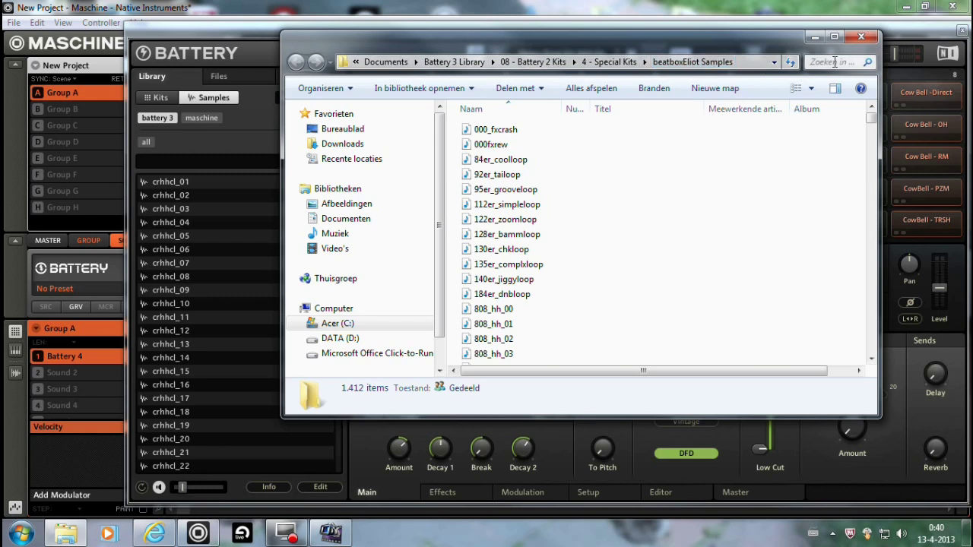
click(859, 38)
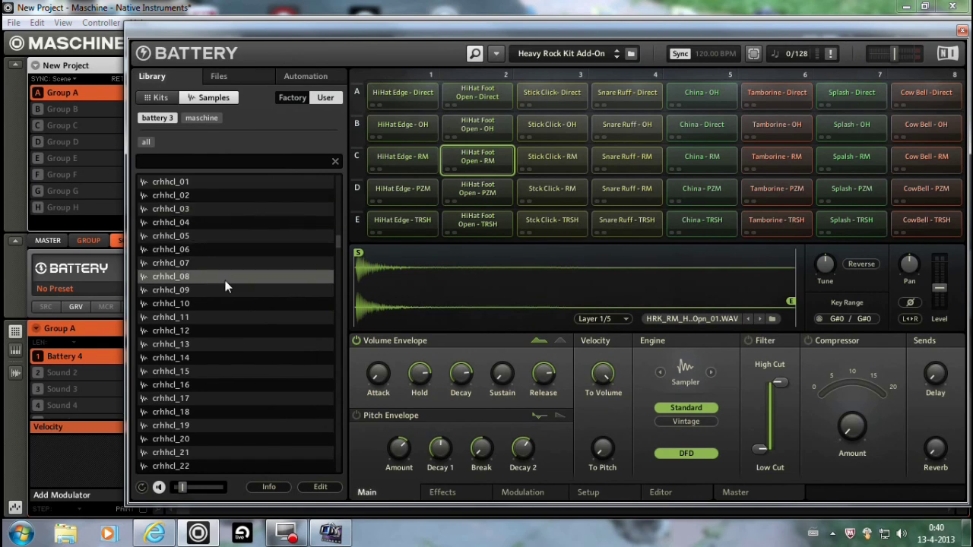
Step: Scroll the user sample list back up to the top of the alphabetical listing
scroll(225, 281, up, 6)
scroll(226, 286, up, 8)
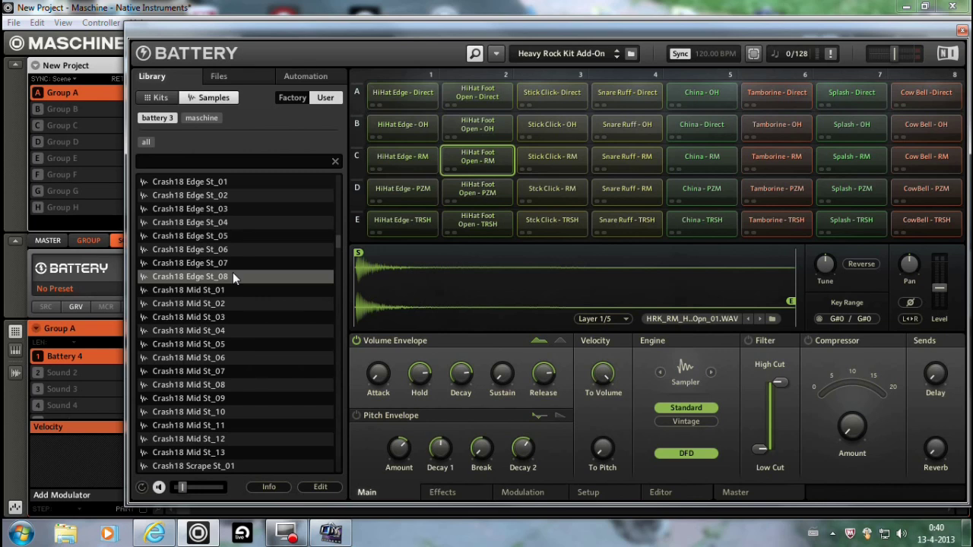
scroll(235, 272, up, 2)
drag(340, 243, 340, 173)
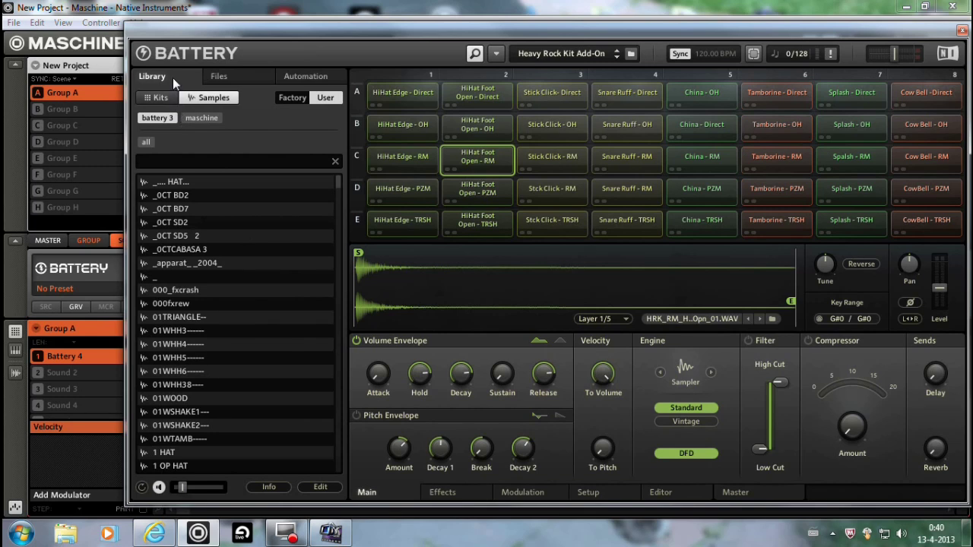
Step: In the disk browser, cancel the leftover tagging panel and import Battery 3 Library's 01 - Acoustic Kits
click(217, 77)
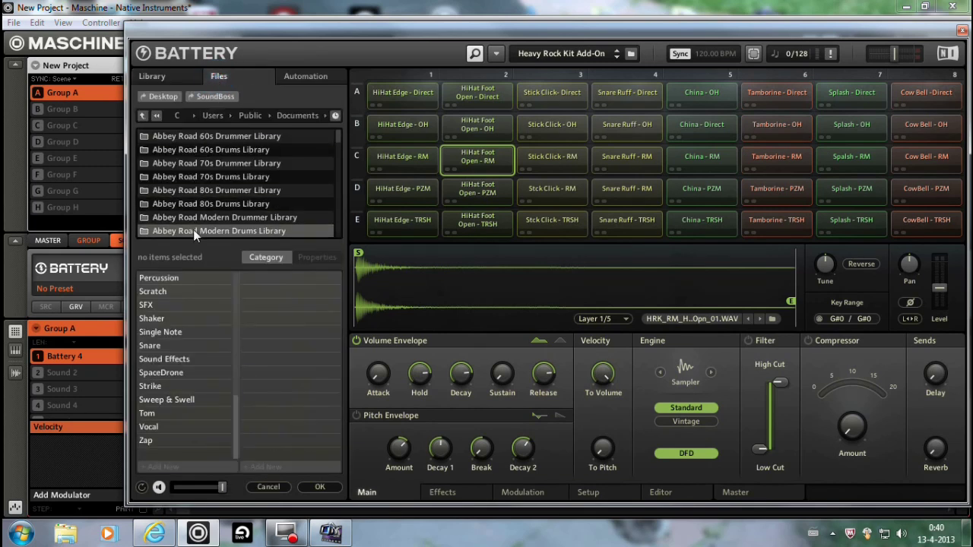
click(288, 486)
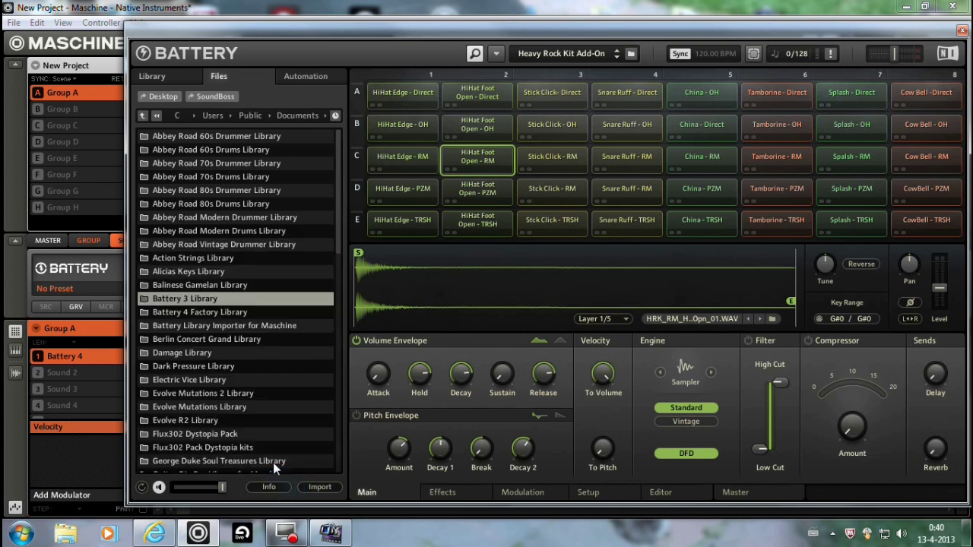
double_click(215, 297)
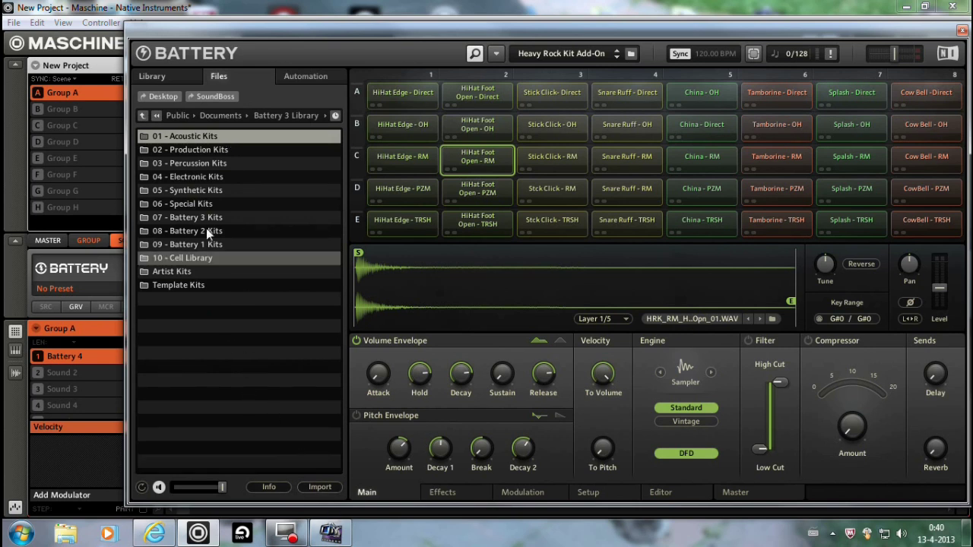
click(306, 486)
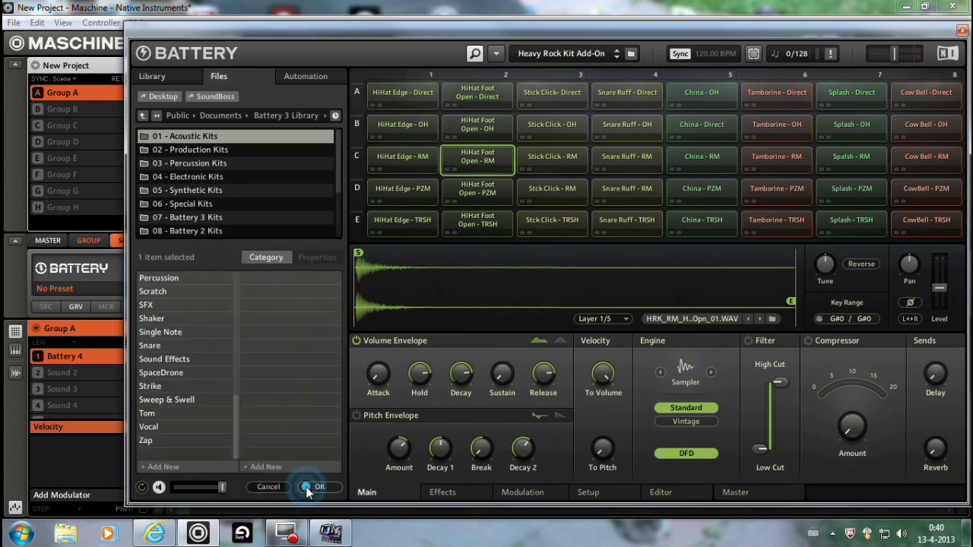